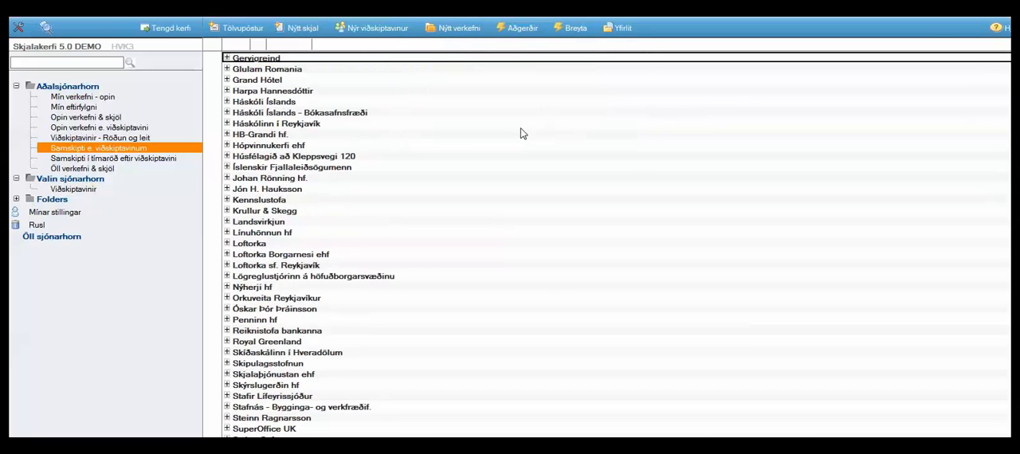
Create a new project of the plain Verkefni type for the customer company Gervigreind
click(227, 59)
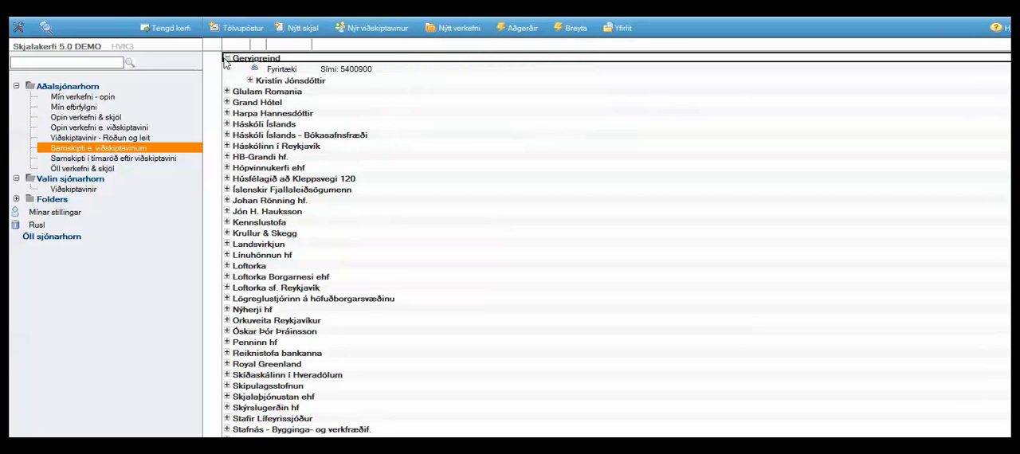
click(264, 70)
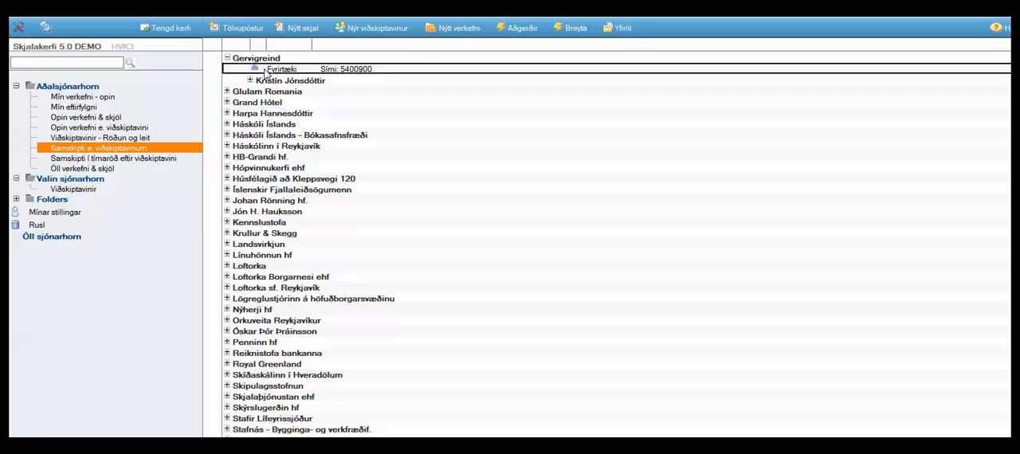
click(487, 29)
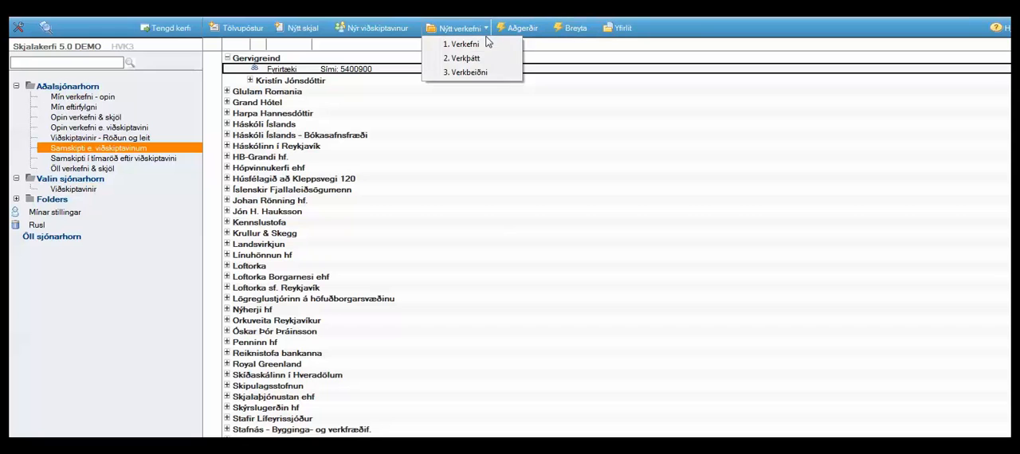
click(484, 44)
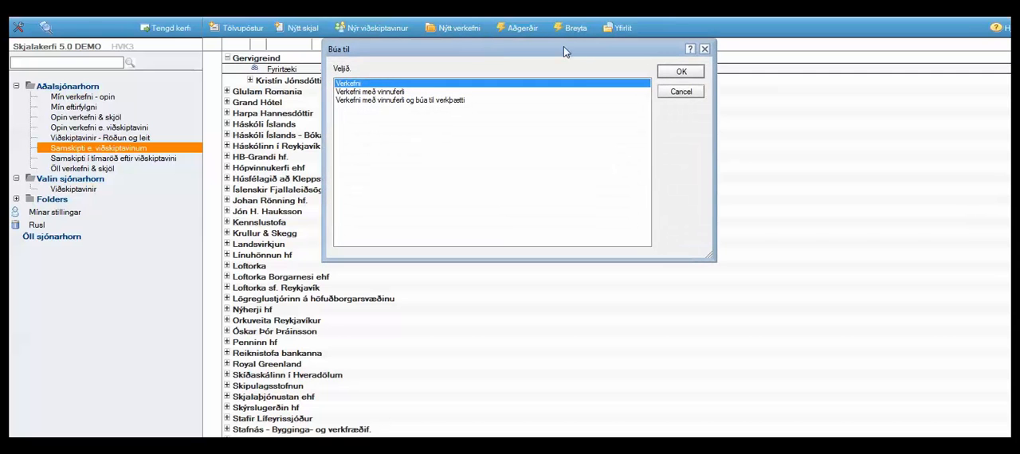
click(680, 72)
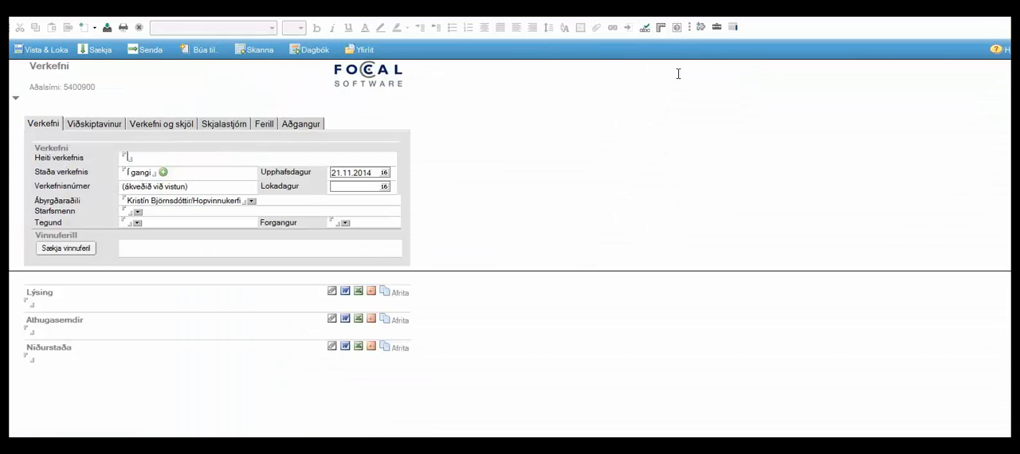
Enter "Innleiðing Gæðakerfis" as the project name (Heiti verkefnis)
text(Inni)
text(eiðing Gi)
text(ðakerfis)
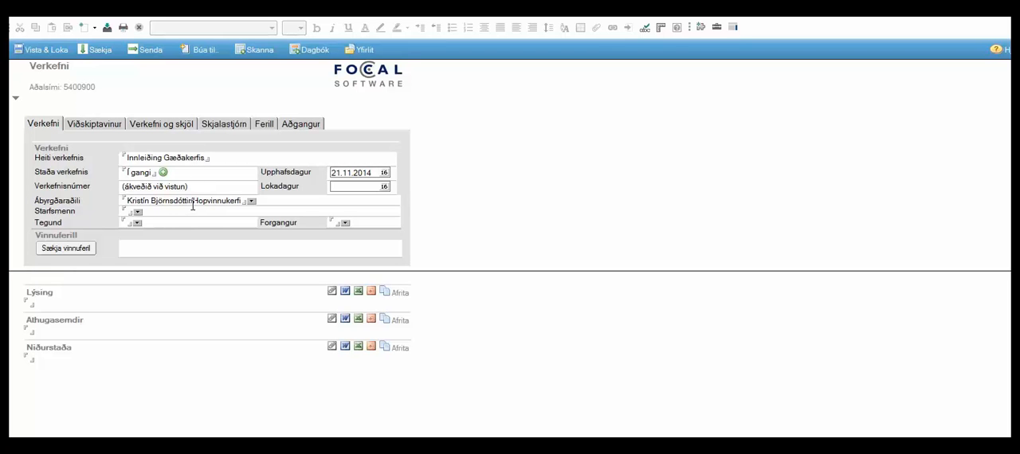
Find the employee whose name starts with "hö" in the contacts directory and assign them to the project under Starfsmenn
click(138, 212)
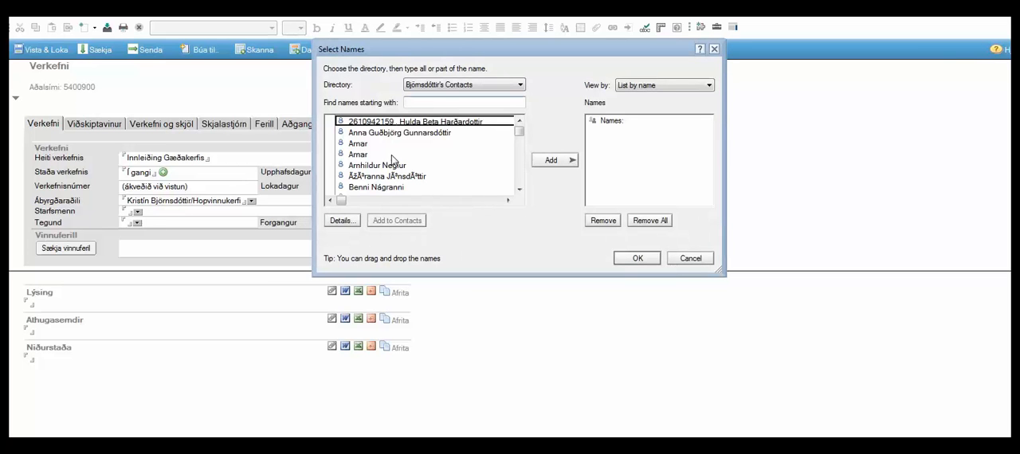
click(392, 158)
text(hö)
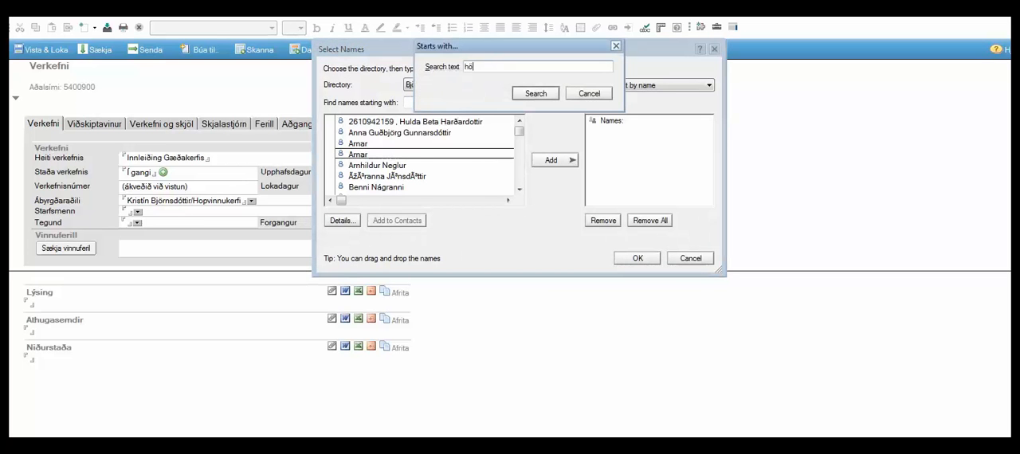
click(541, 94)
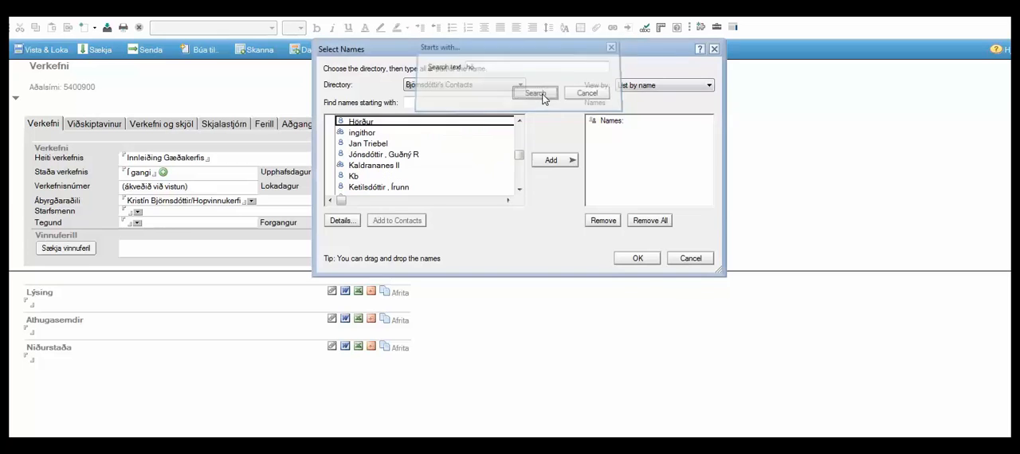
click(551, 160)
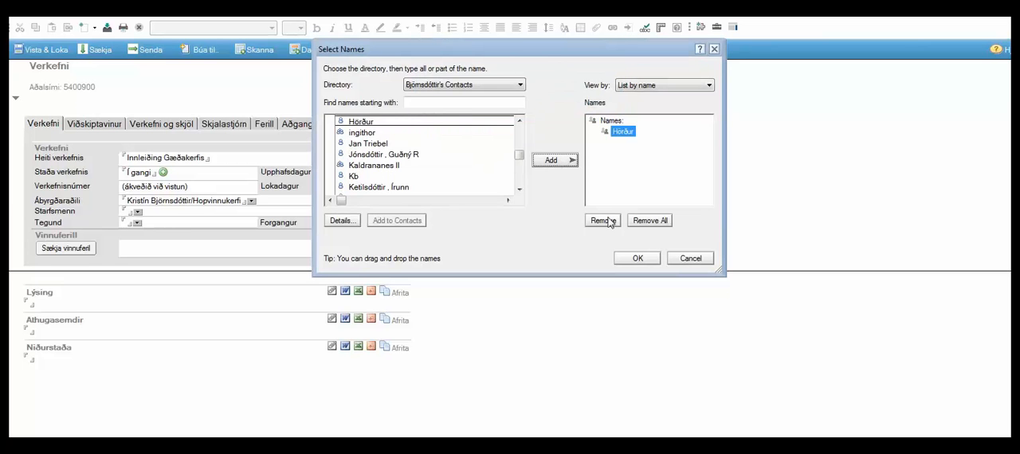
click(637, 259)
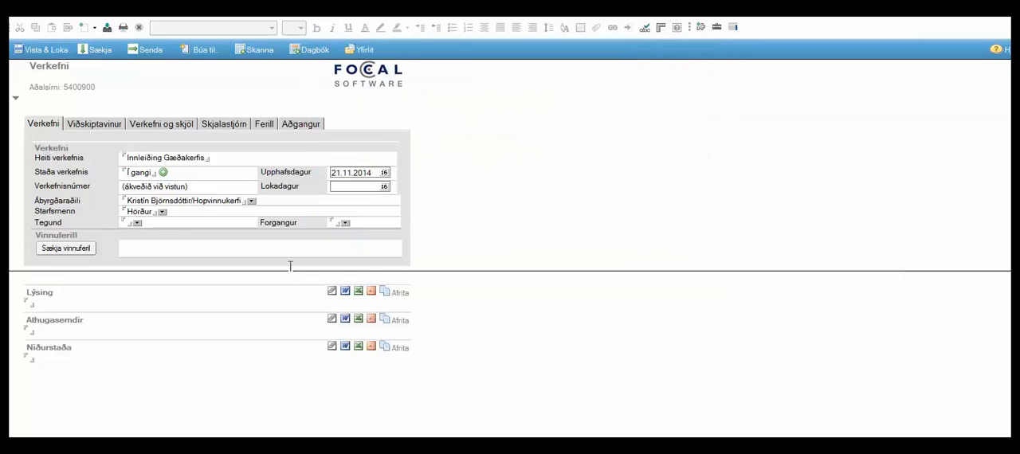
Set the project's Tegund to Ráðgjöf- námskeið and its end date (Lokadagur) to 20.11.2014
click(137, 224)
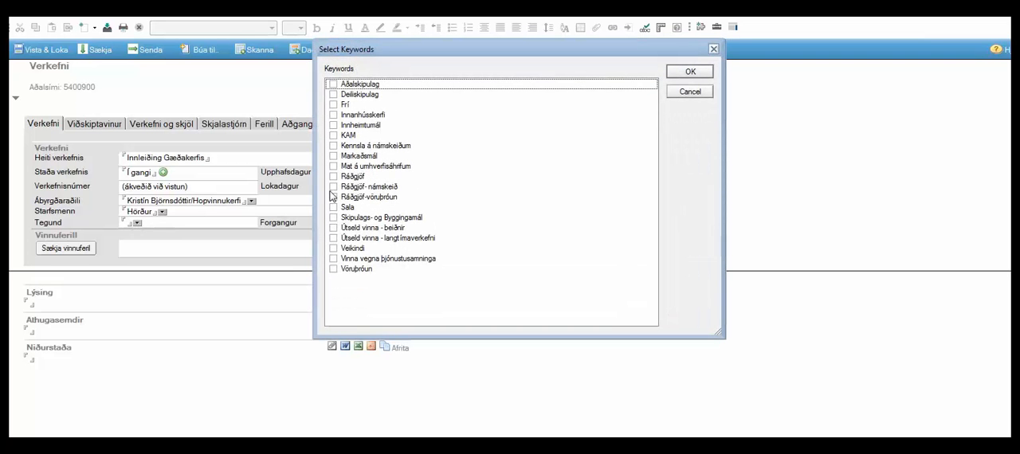
click(333, 186)
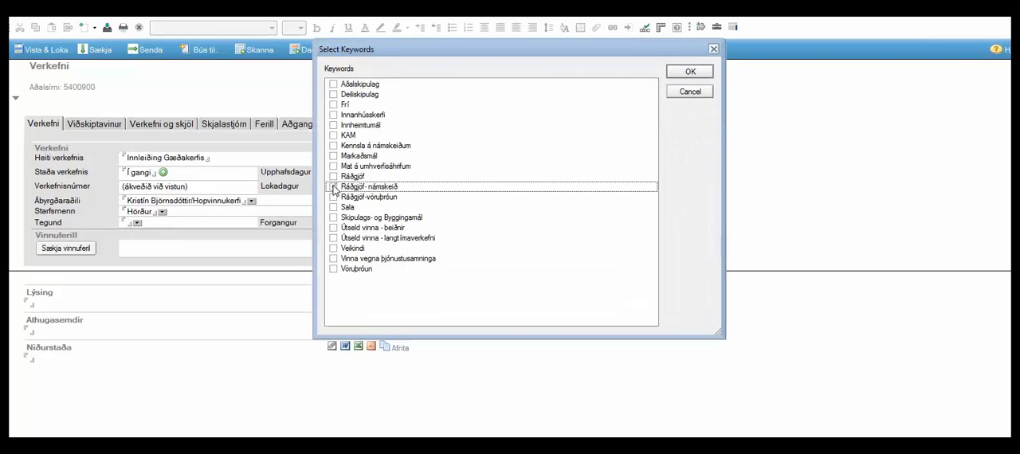
click(686, 73)
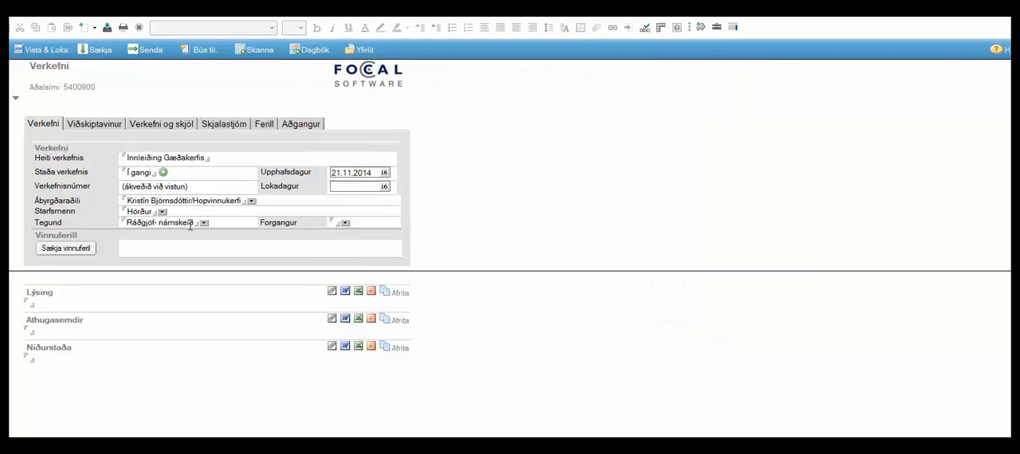
click(385, 190)
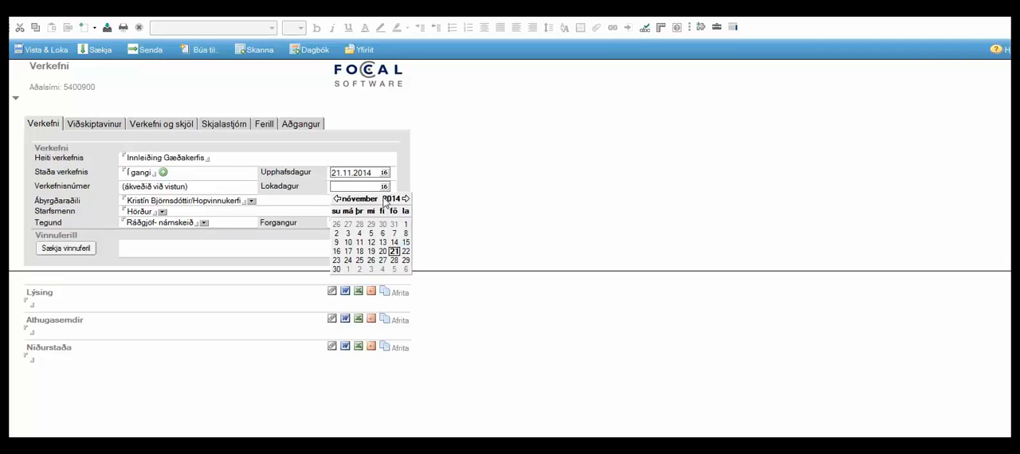
click(384, 248)
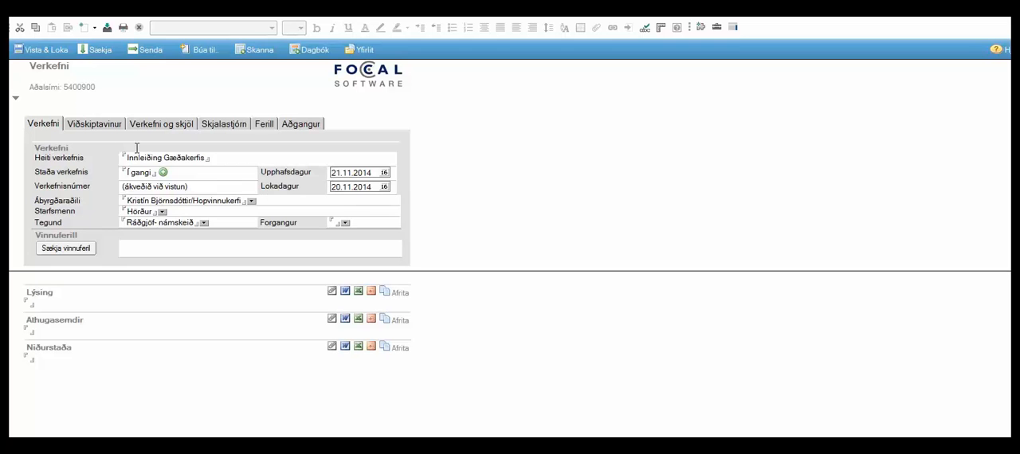
Search the customer list for "gervigreind" and add that company's engineer contact (Verkfræðingur) to the project's other parties (Aðrir)
click(93, 128)
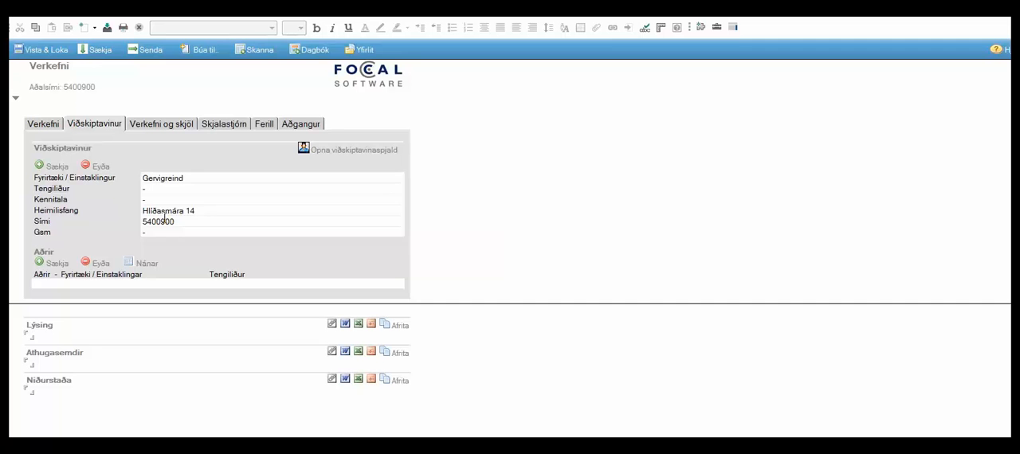
click(40, 263)
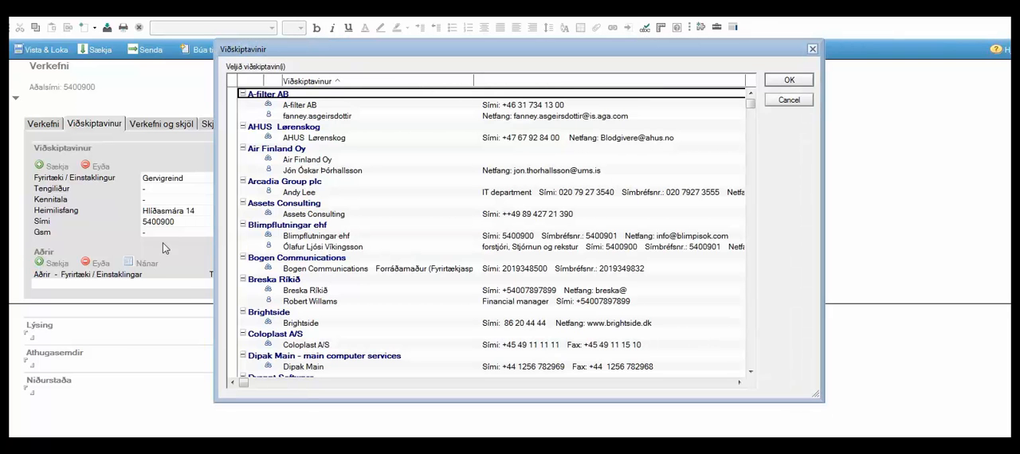
click(268, 231)
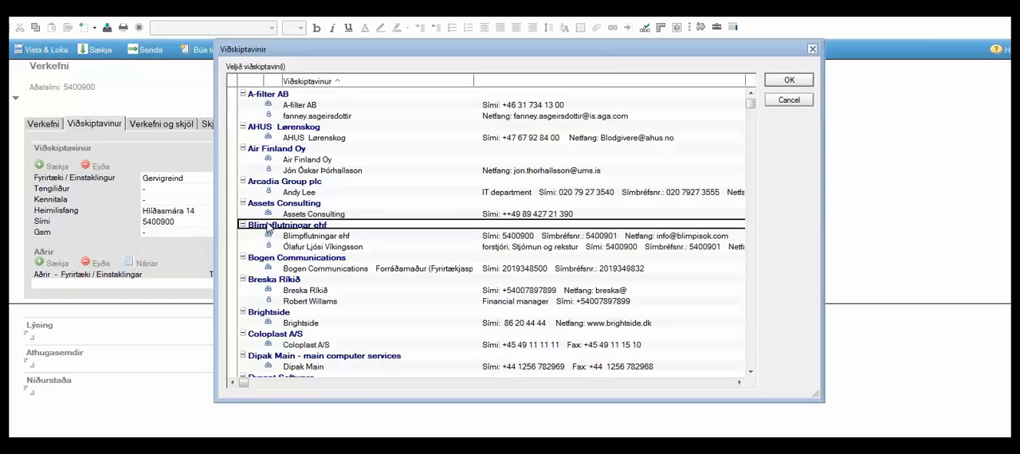
text(gervigreind)
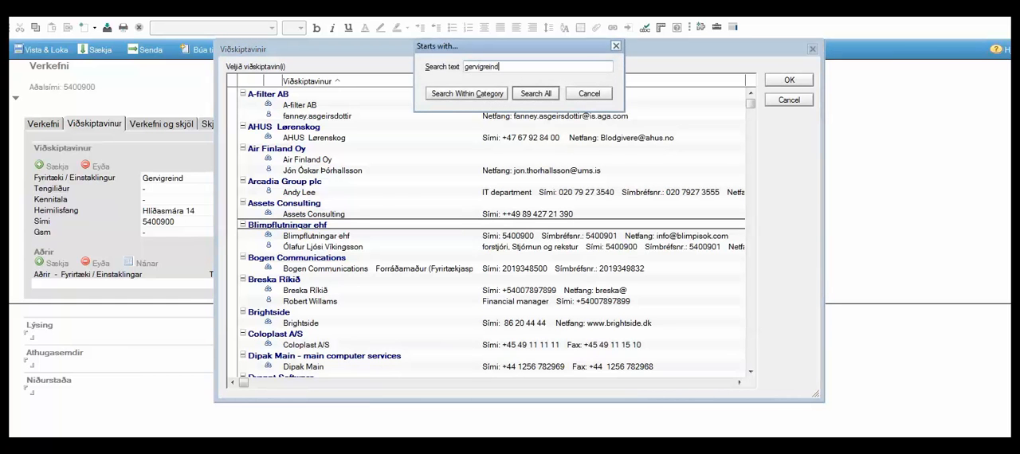
click(535, 93)
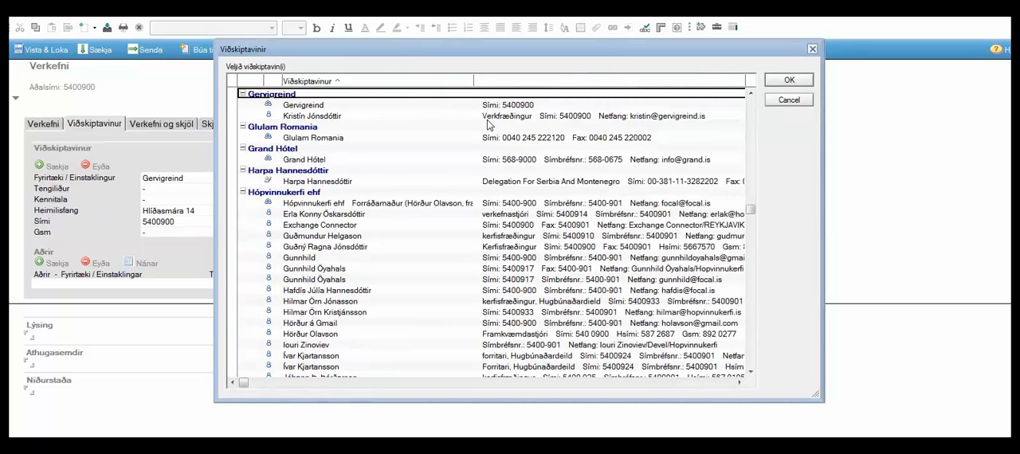
click(488, 117)
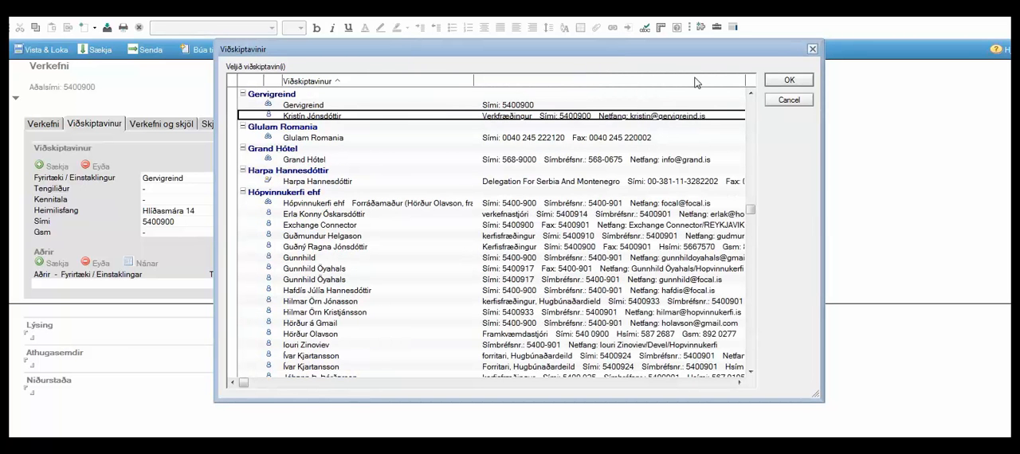
click(768, 79)
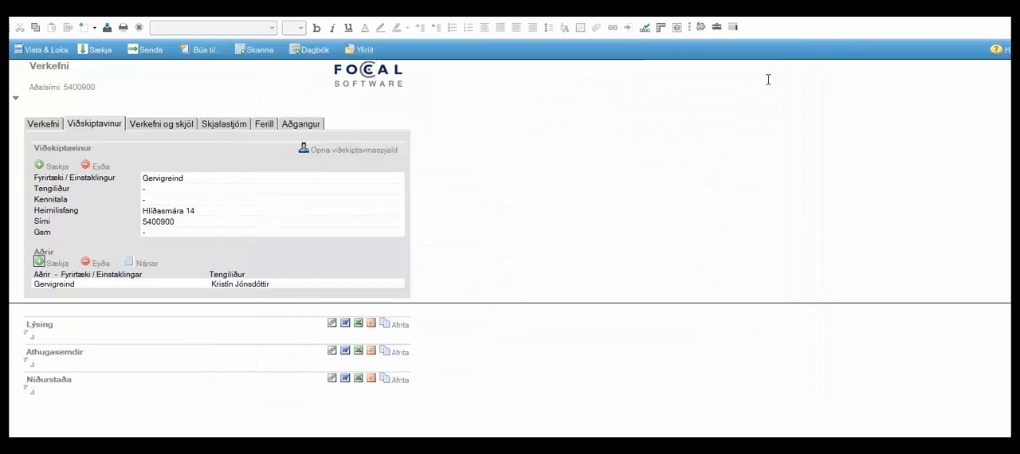
Search the customer list for Hópvinnukerfi ehf and add one of its systems engineer contacts (Kerfisfræðingur) to Aðrir
click(53, 263)
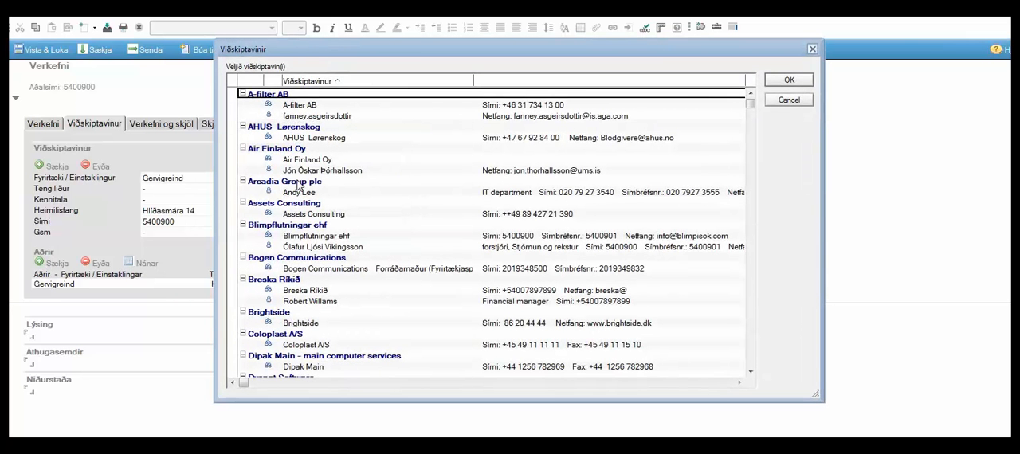
click(299, 183)
text(hópvin)
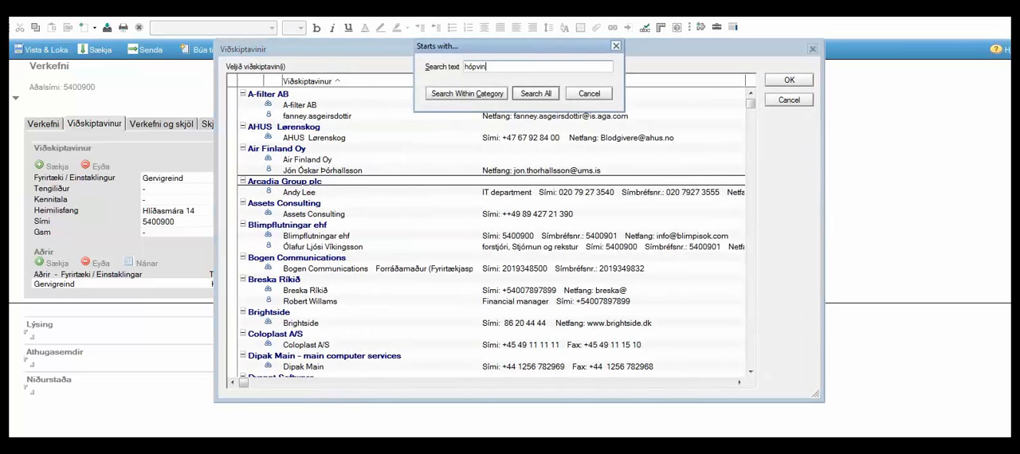
text(nuk)
click(535, 94)
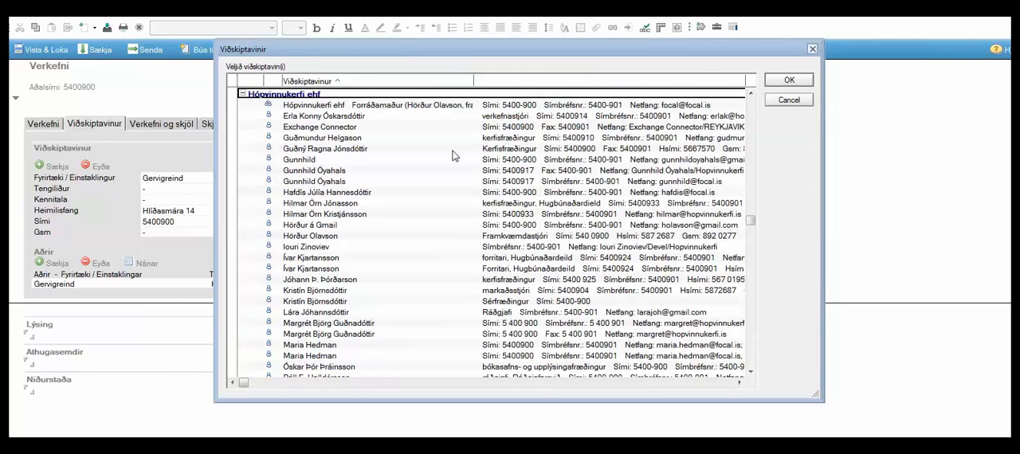
click(429, 148)
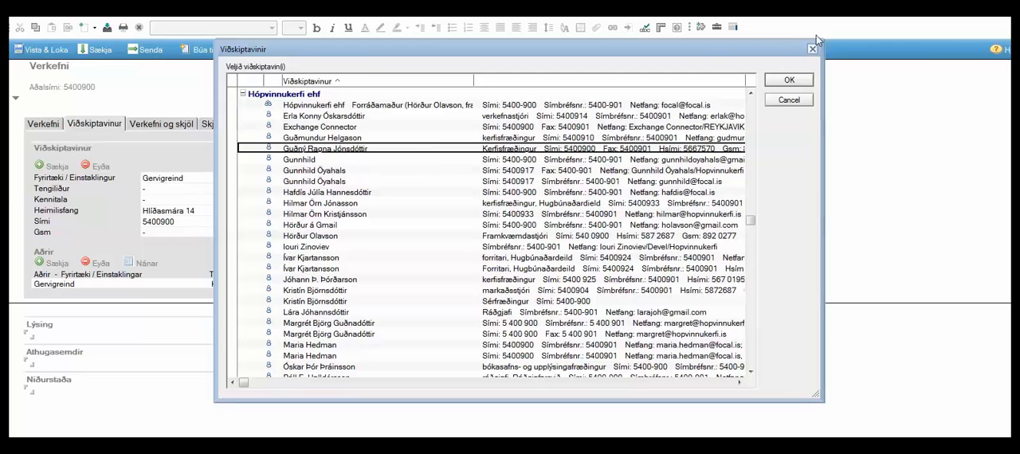
click(787, 82)
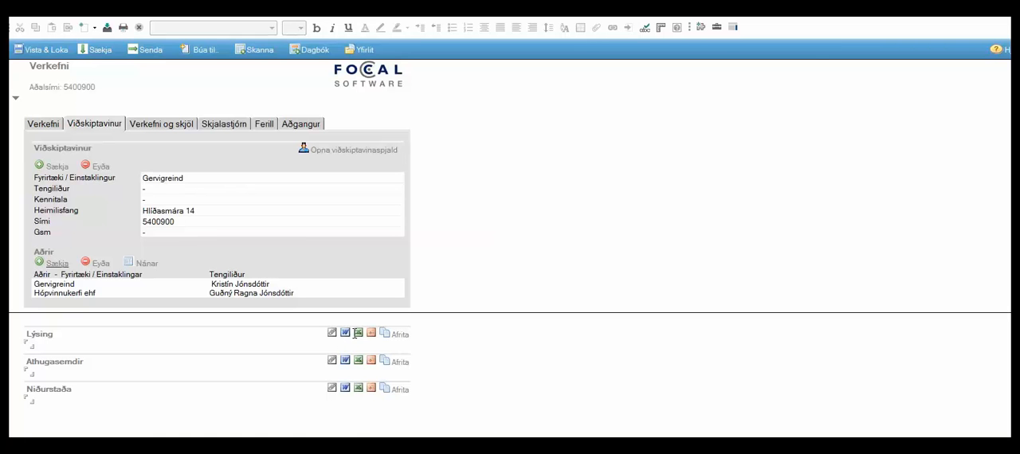
Attach the TomtExcel.xlsx Excel template to the Lýsing section with the attachment name VerkefniB
click(359, 333)
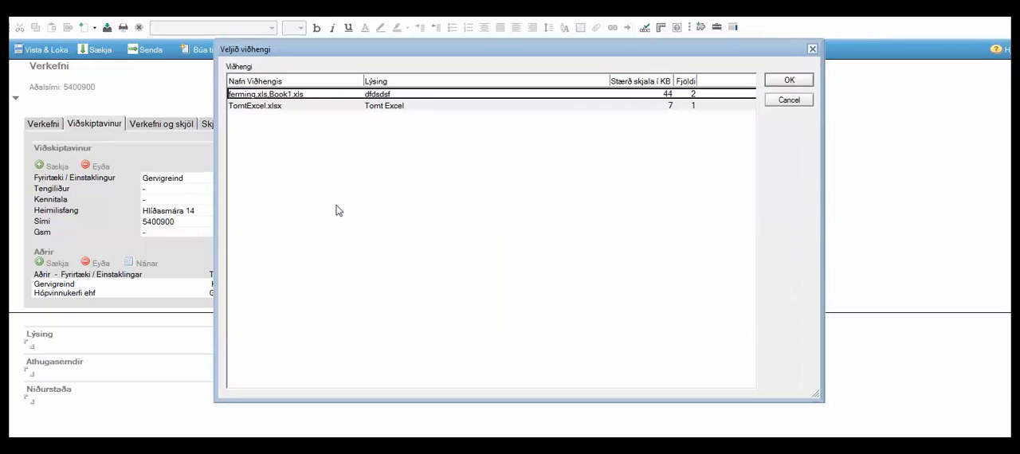
click(321, 106)
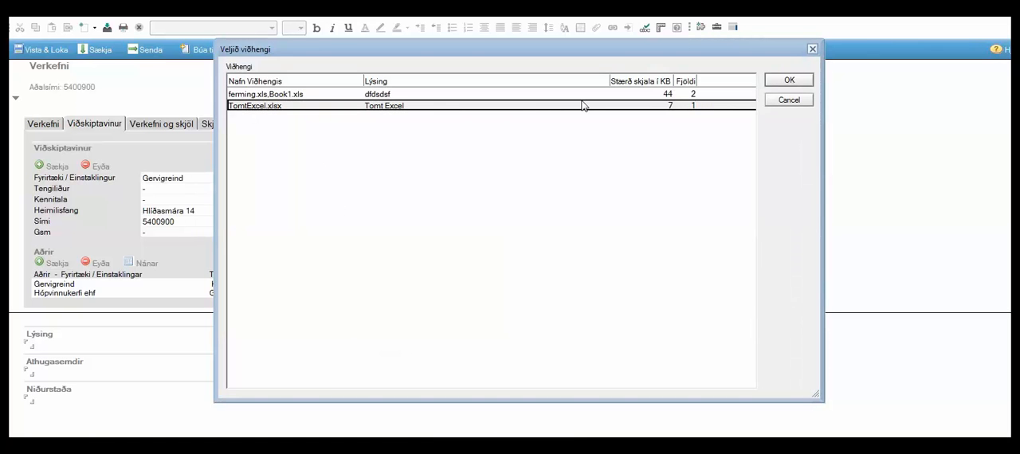
click(787, 80)
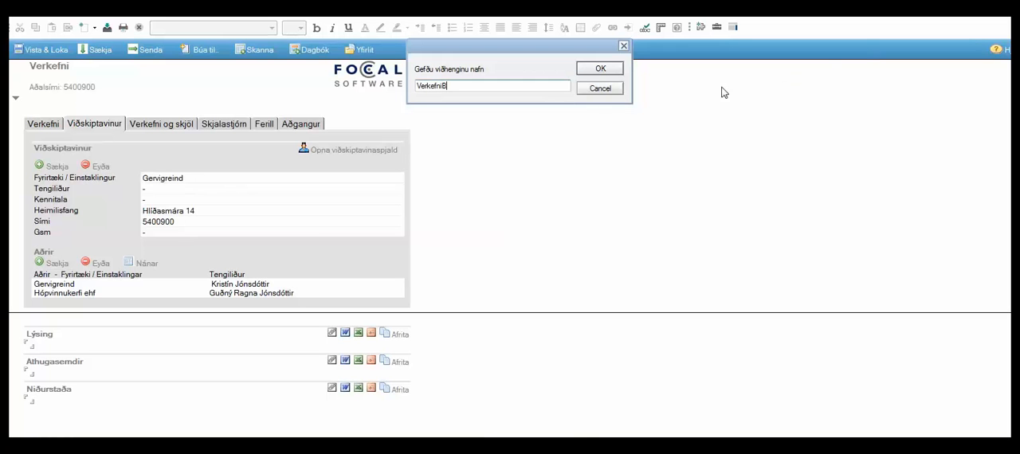
click(601, 68)
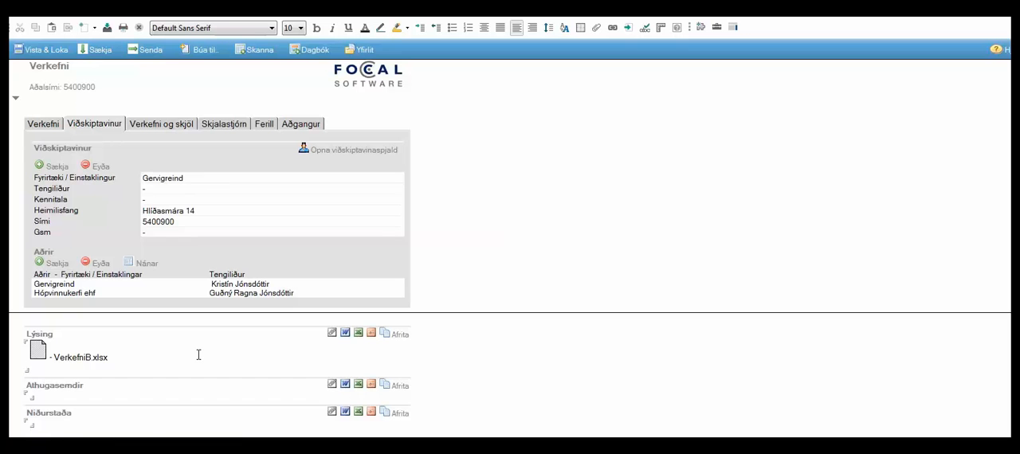
Check the opening options for the VerkefniB.xlsx attachment, dismiss them, and save and close the project
double_click(37, 356)
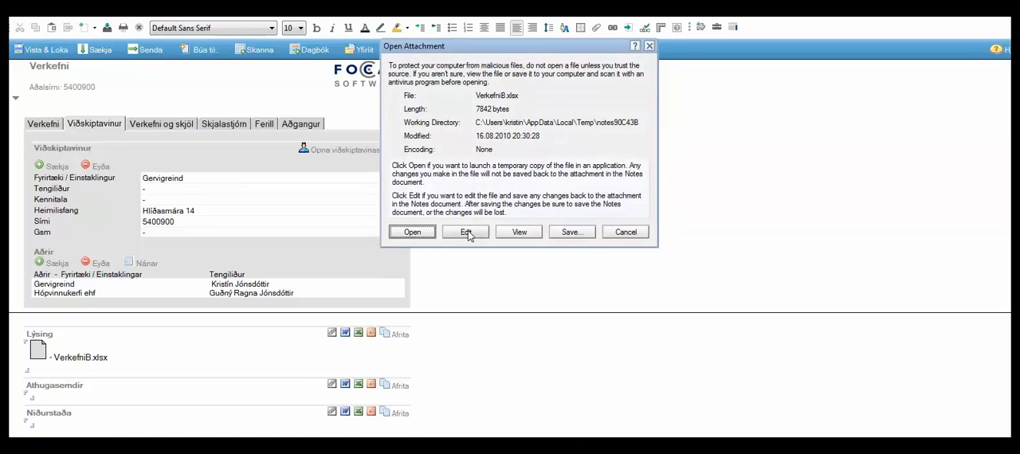
click(650, 47)
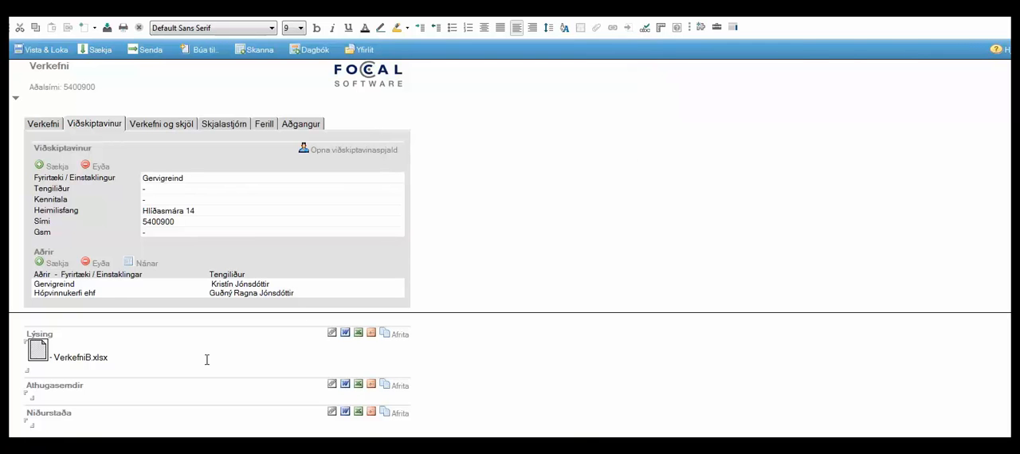
click(40, 49)
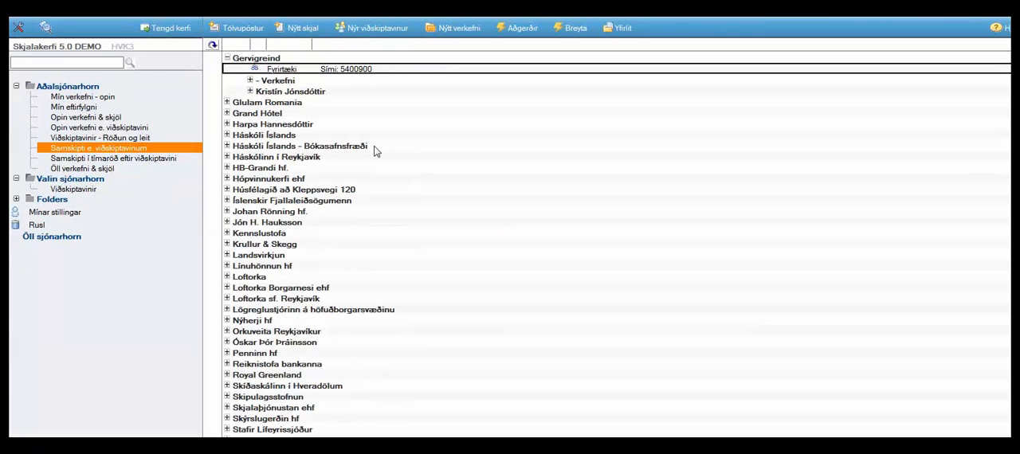
Expand the Verkefni entries under Gervigreind and its engineer contact down to the Innleiðing Gæðakerfis (2014/0004) project record
click(250, 81)
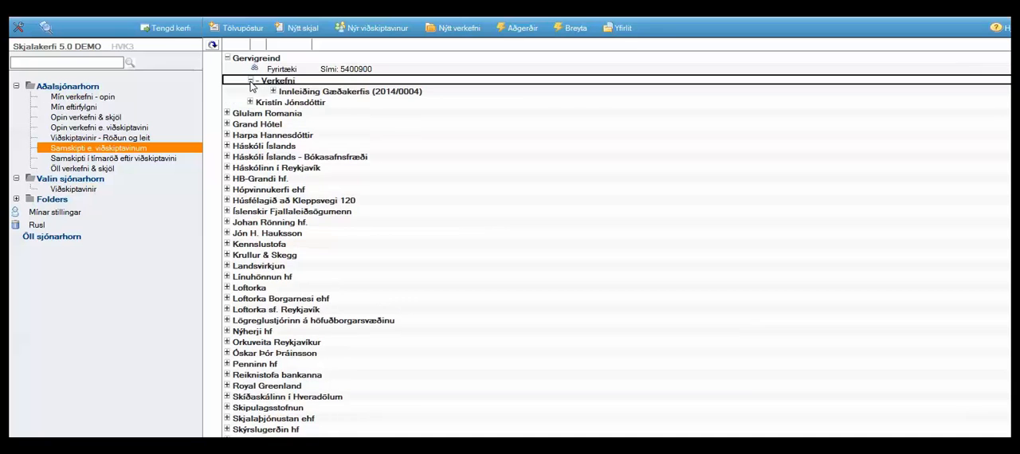
click(273, 91)
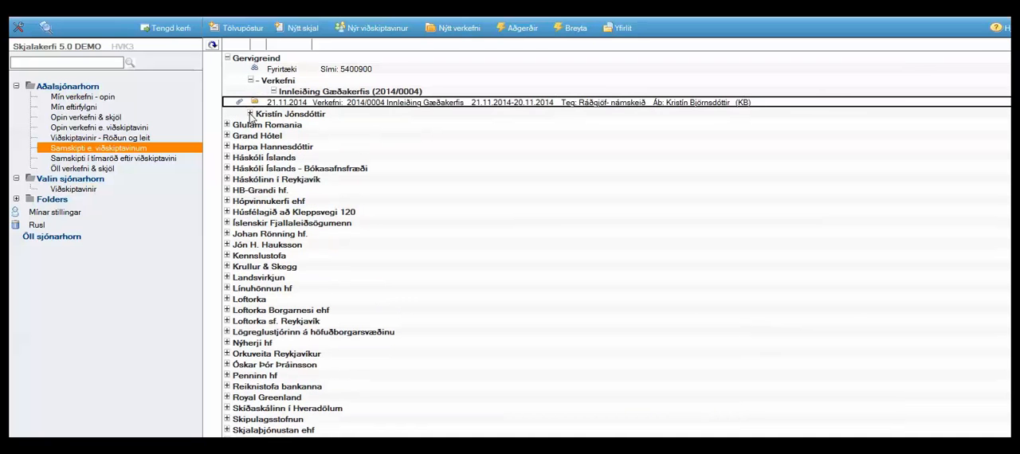
click(250, 114)
click(273, 136)
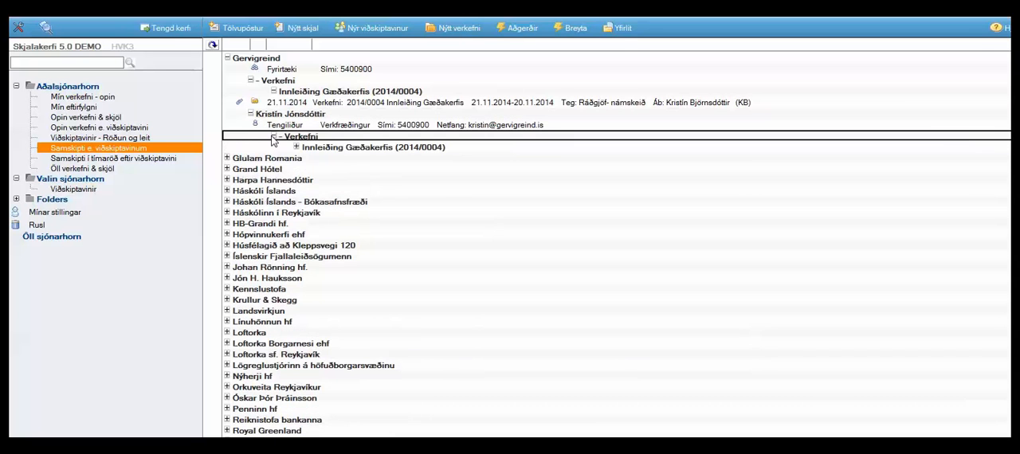
click(296, 147)
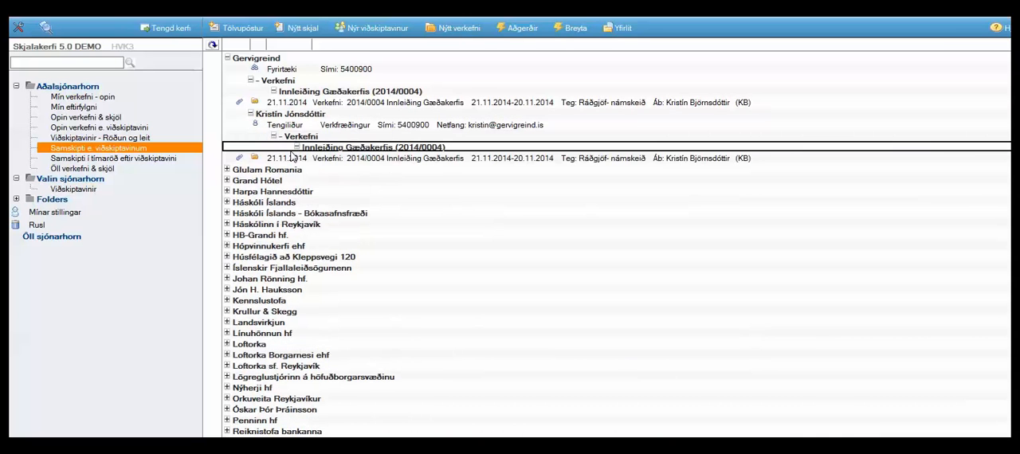
Find the customer starting with "hópv" and expand its systems engineer contact's Verkefni down to the Innleiðing Gæðakerfis (2014/0004) record
click(262, 204)
key(ctrl+f)
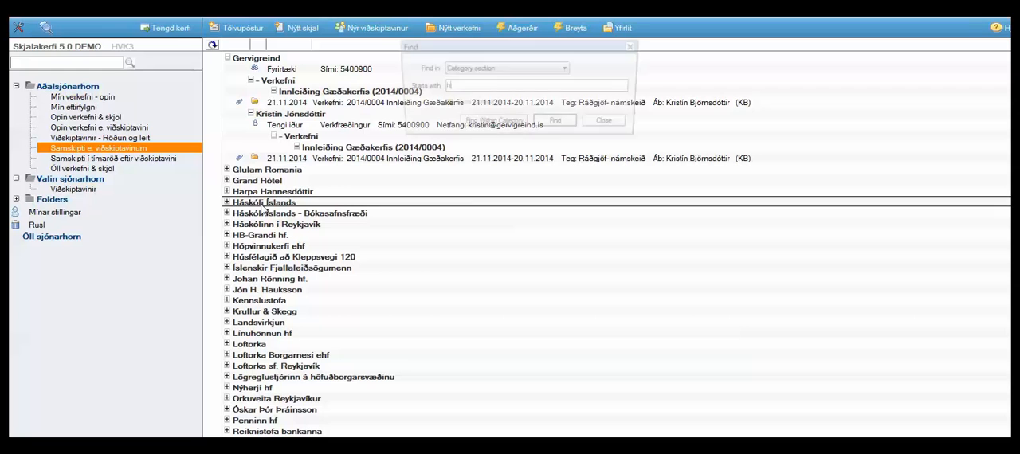
text(hópv)
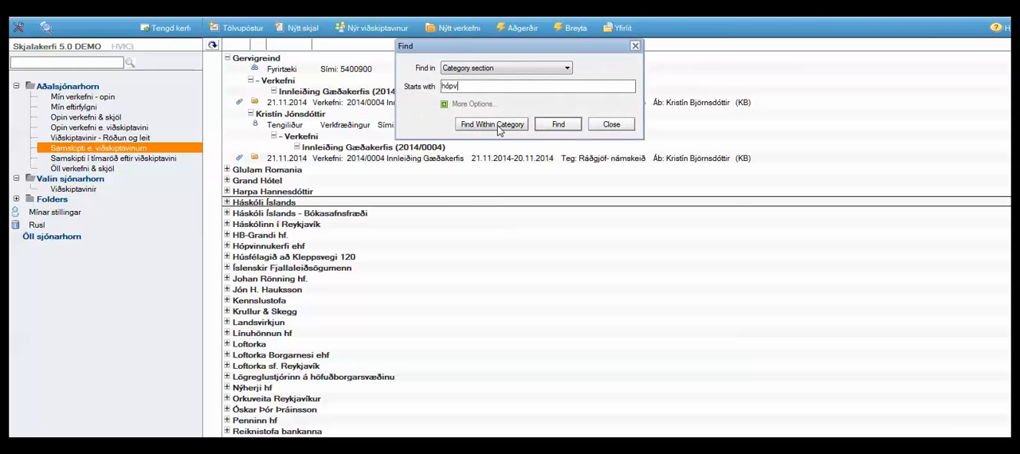
click(558, 125)
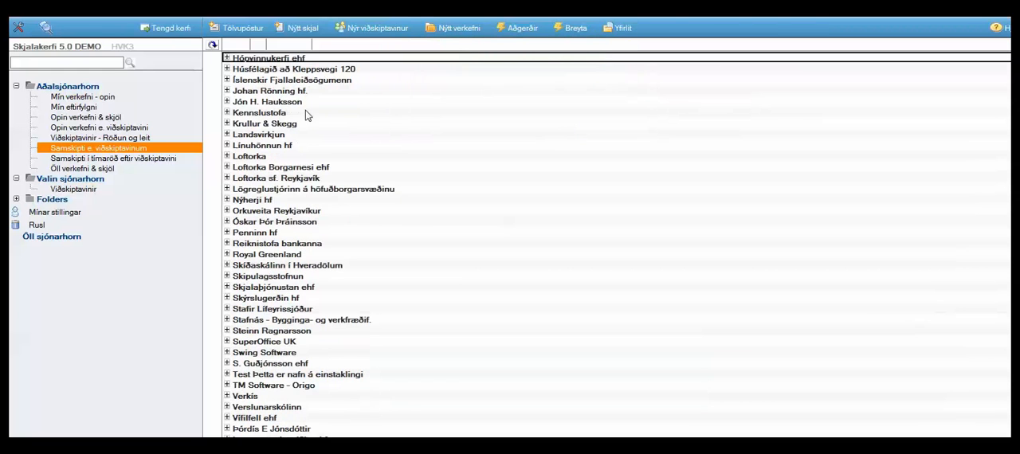
click(227, 59)
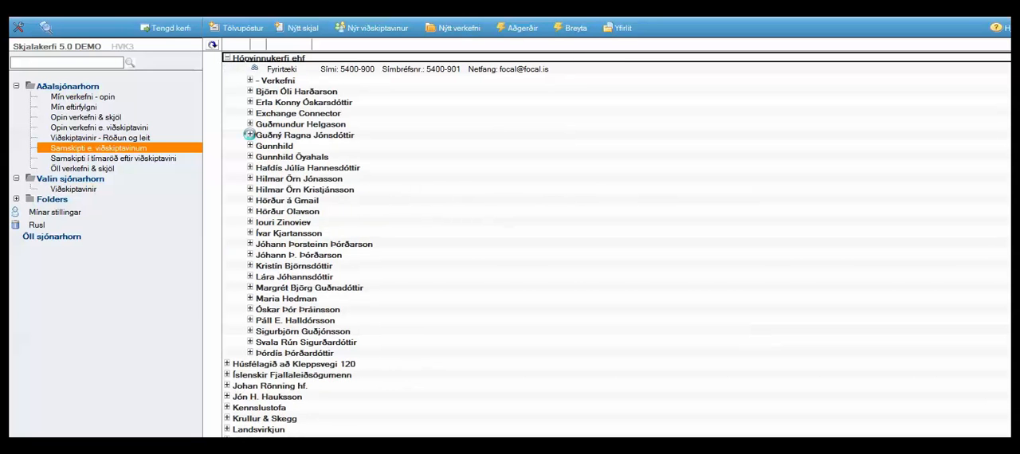
click(250, 134)
click(273, 157)
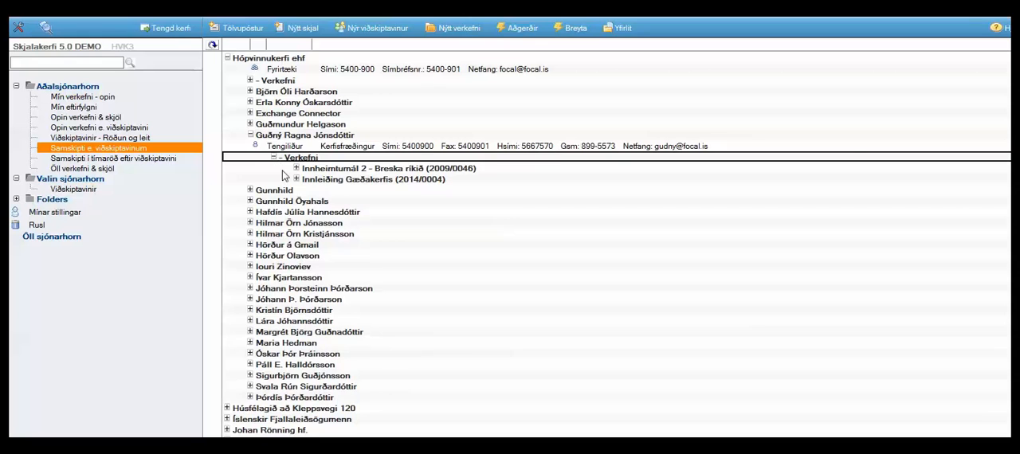
click(297, 179)
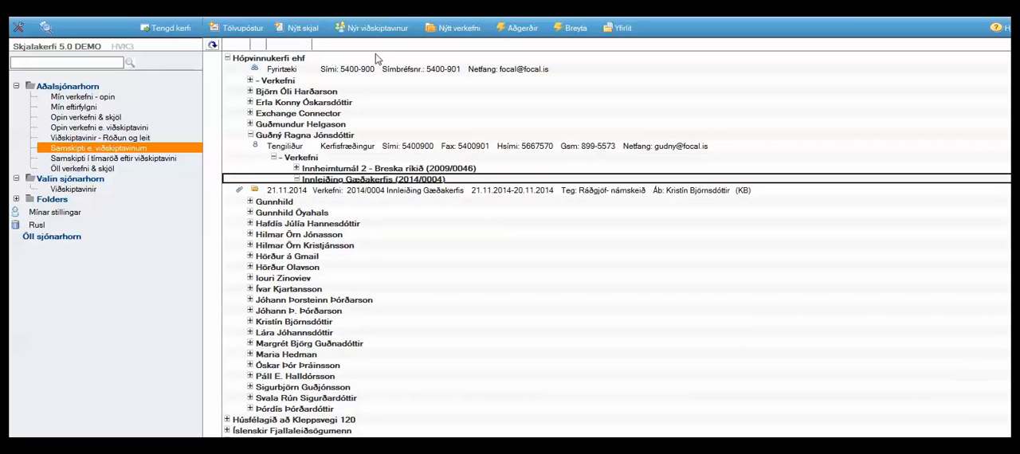
Open the choice of record types for a new project entry
click(487, 29)
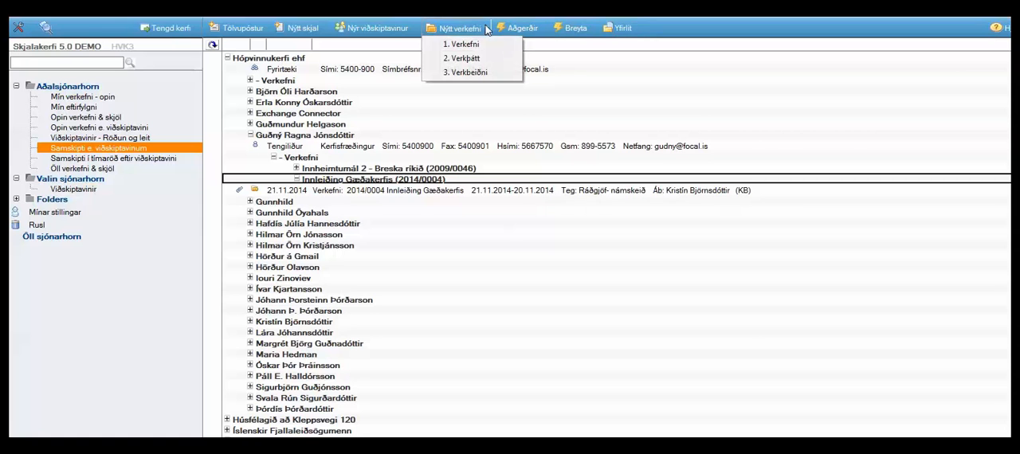